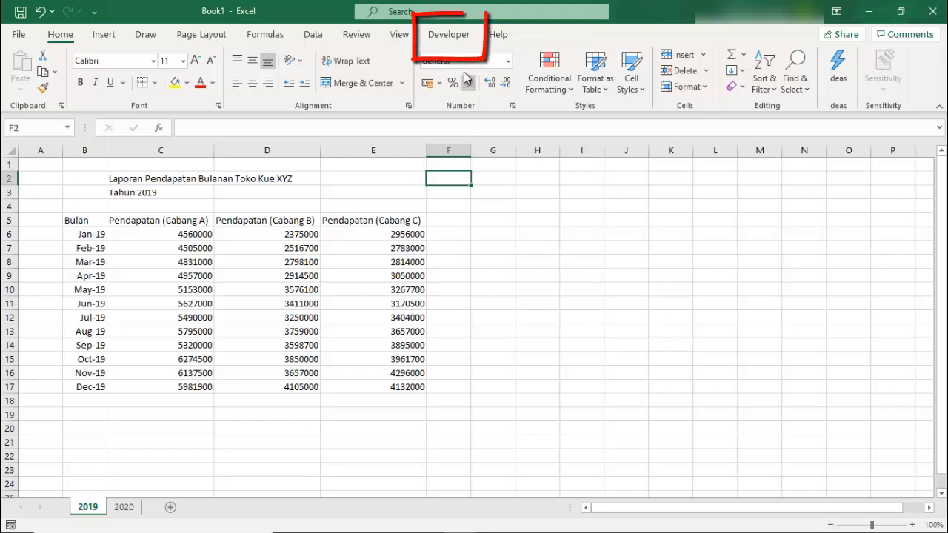
# Step: Start recording a macro named MacroPenjualanTahunan with the description "Macro ini digunakan untuk merapihkan data penjualan tahunan."
pyautogui.click(450, 35)
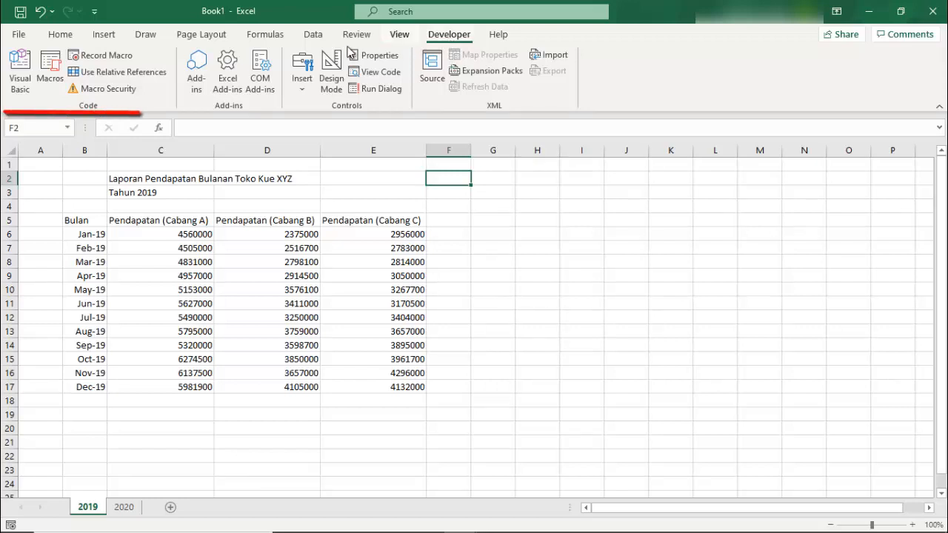
pyautogui.click(135, 59)
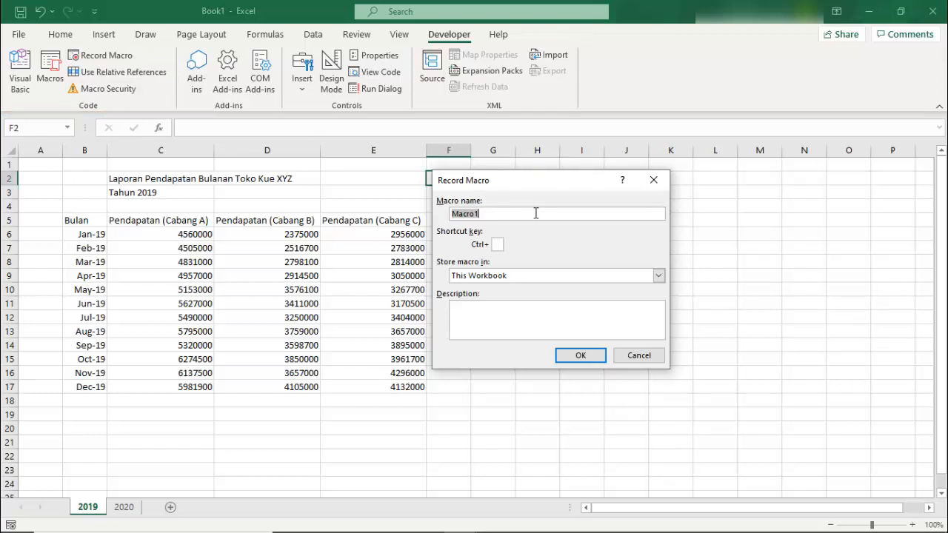
pyautogui.write('MacroPenjualanTahunan')
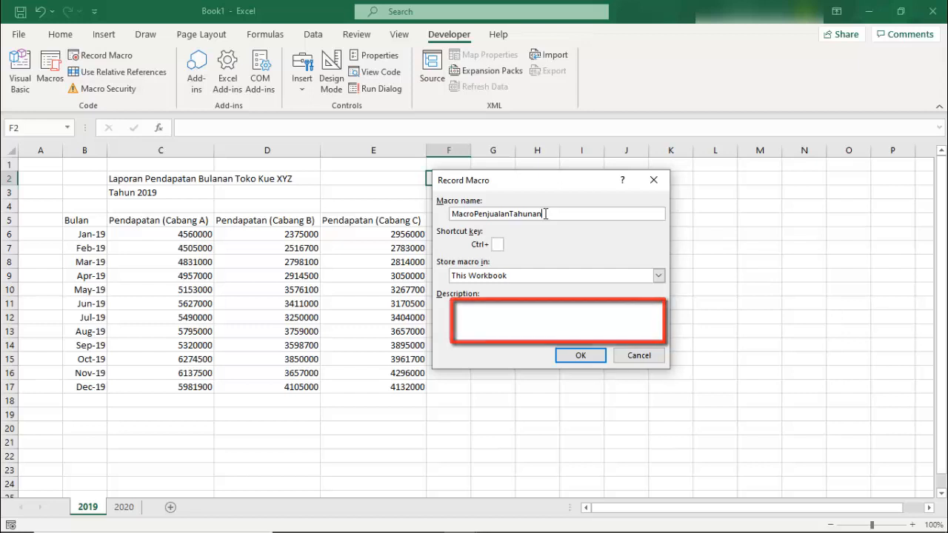
pyautogui.click(557, 318)
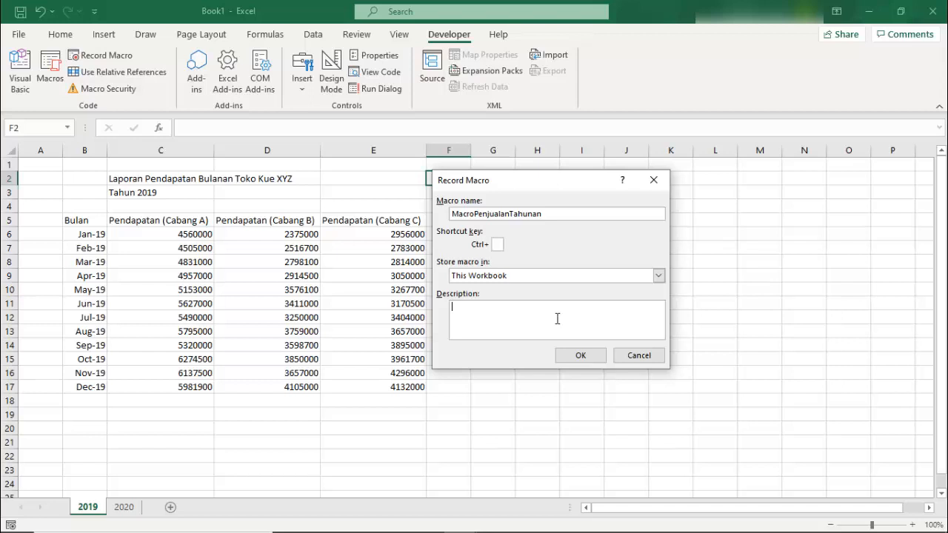
pyautogui.write('Macro ini digunakan untuk merapihkan da')
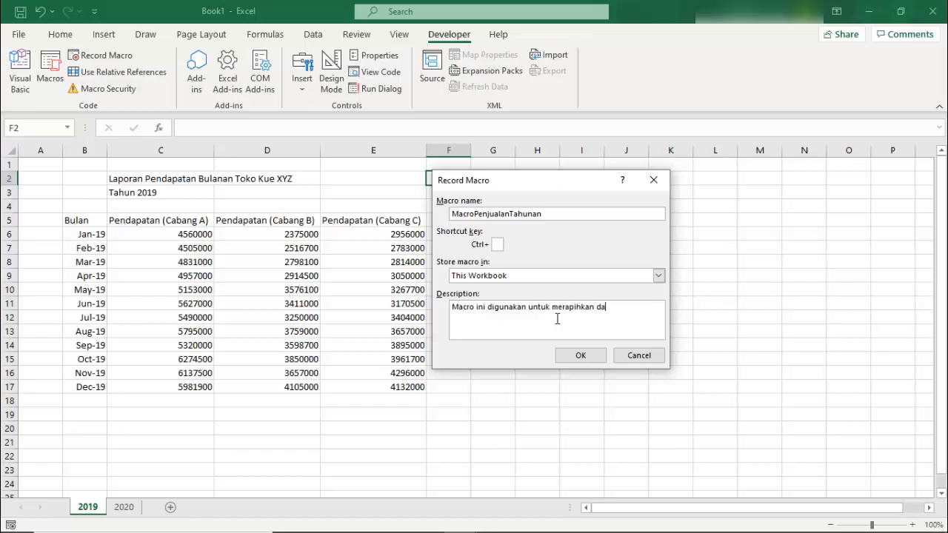
pyautogui.write('ta penjualan tahunan.')
pyautogui.click(568, 349)
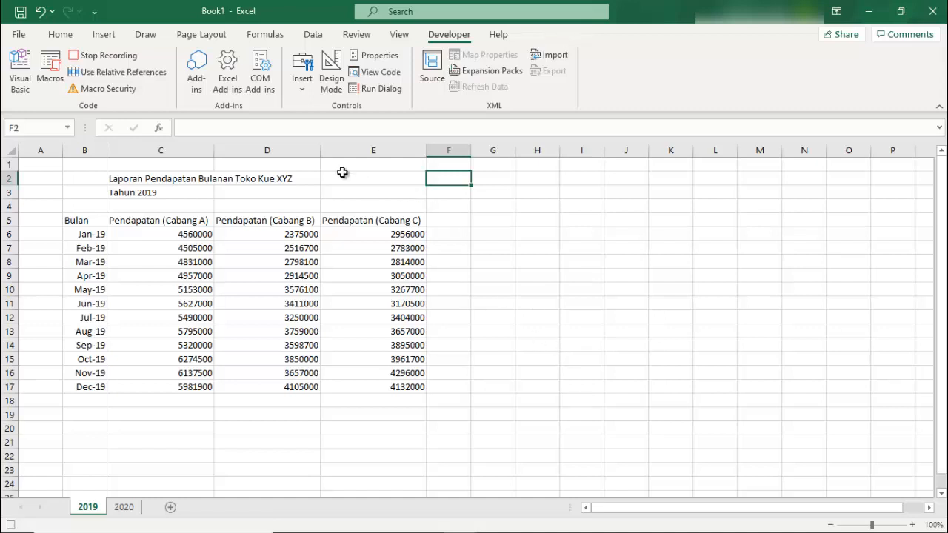
# Step: Format the revenue figures in C6:E17 as Accounting with thousands separators and the Rp currency symbol
pyautogui.click(73, 37)
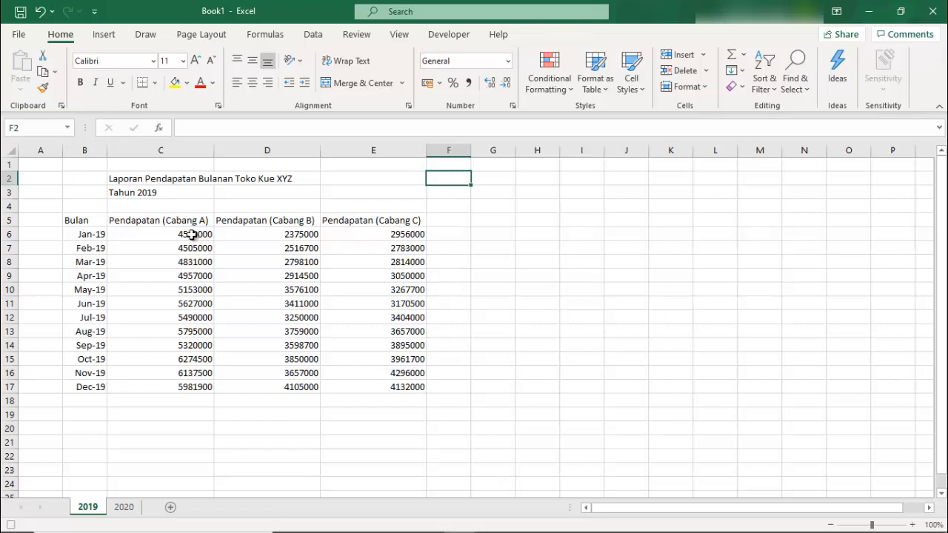
pyautogui.moveTo(156, 237); pyautogui.dragTo(376, 383)
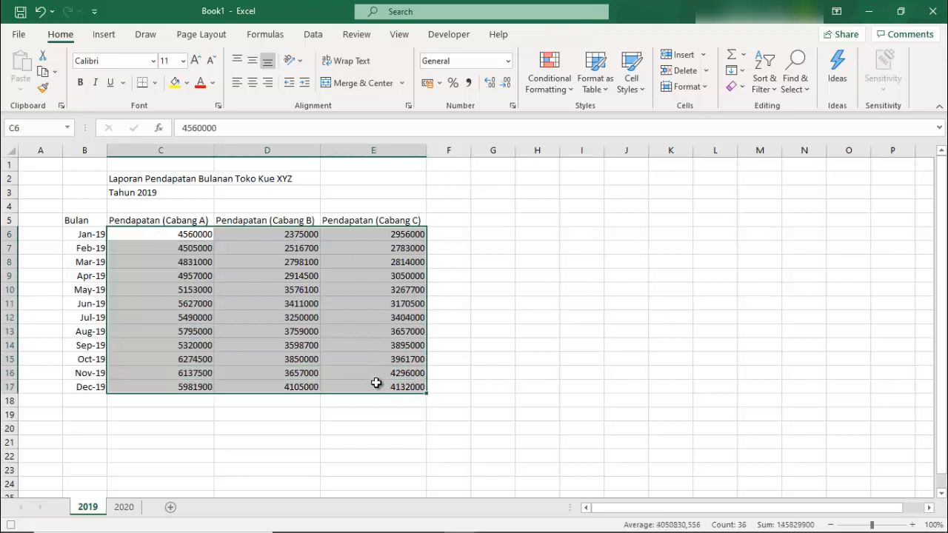
pyautogui.click(470, 83)
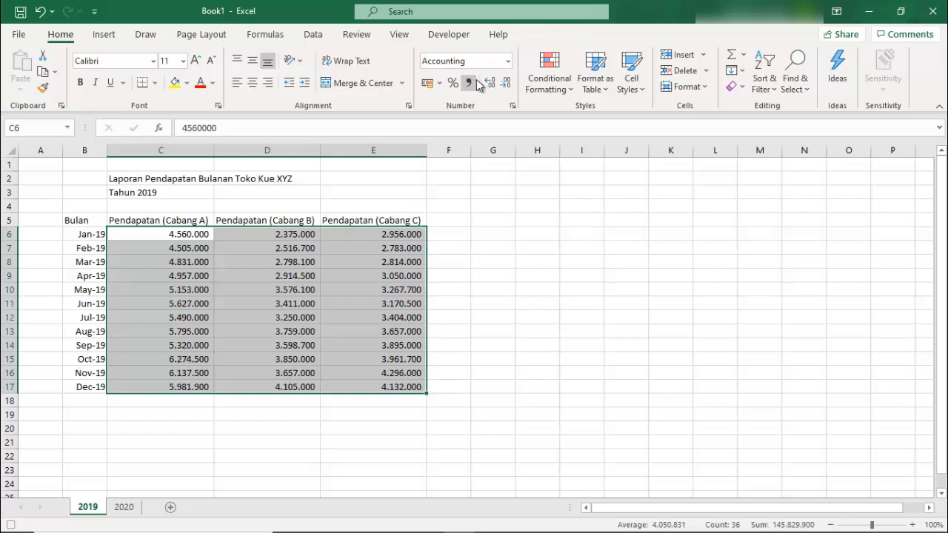
pyautogui.click(508, 62)
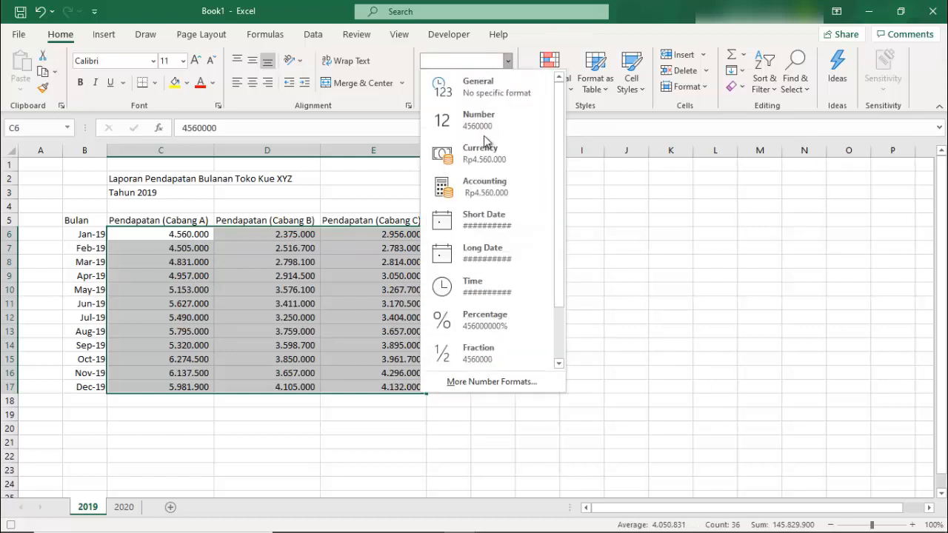
pyautogui.click(487, 382)
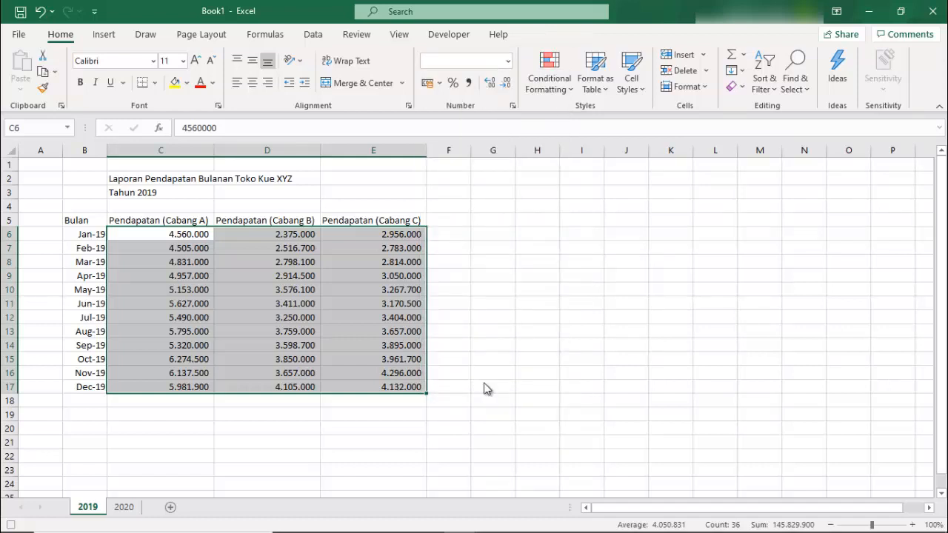
pyautogui.hotkey('ctrl', '1')
pyautogui.click(592, 214)
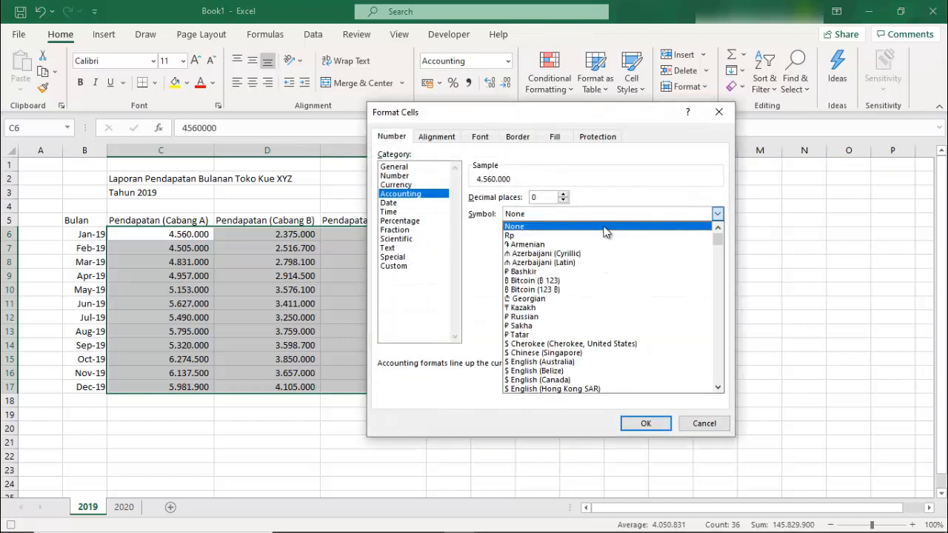
pyautogui.click(606, 236)
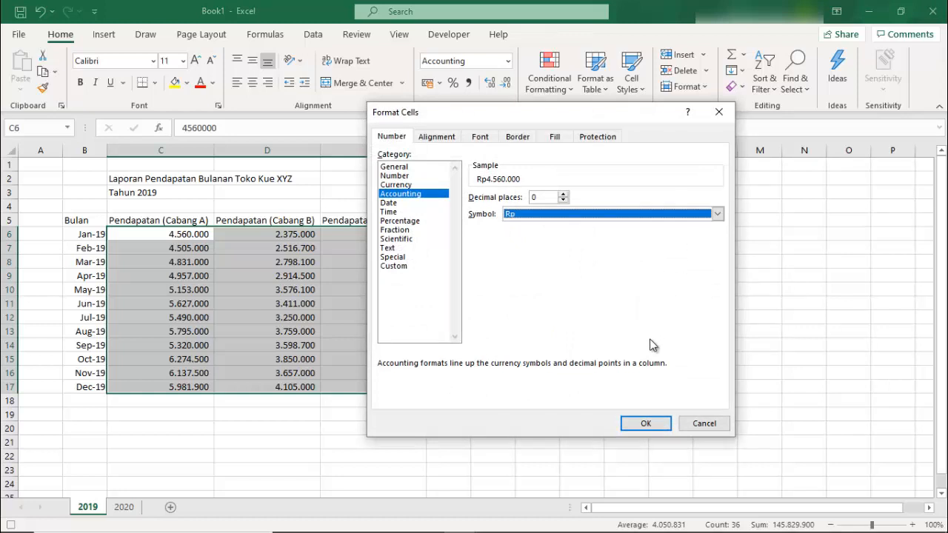
pyautogui.click(631, 427)
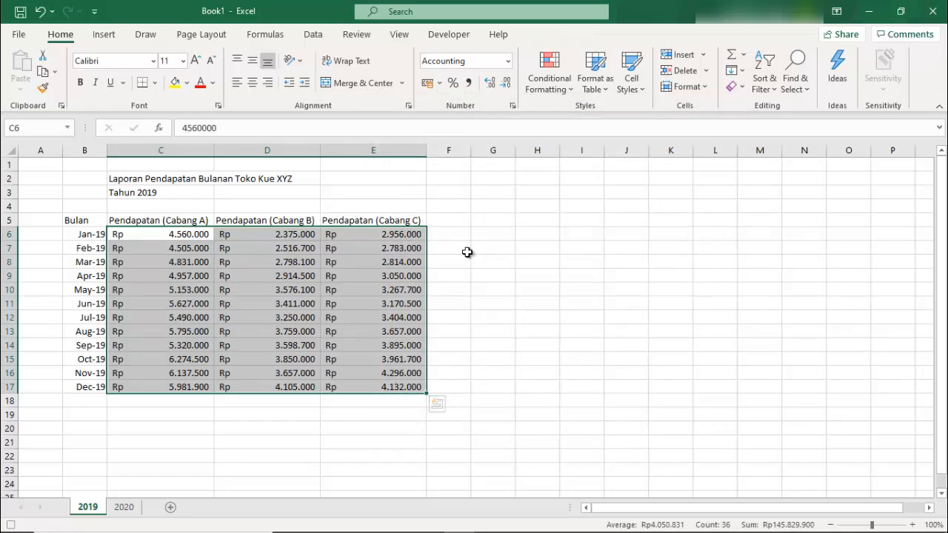
# Step: Add a "Total" header in F5 and enter =SUM(C6:E6) in F6 for the January total
pyautogui.click(463, 219)
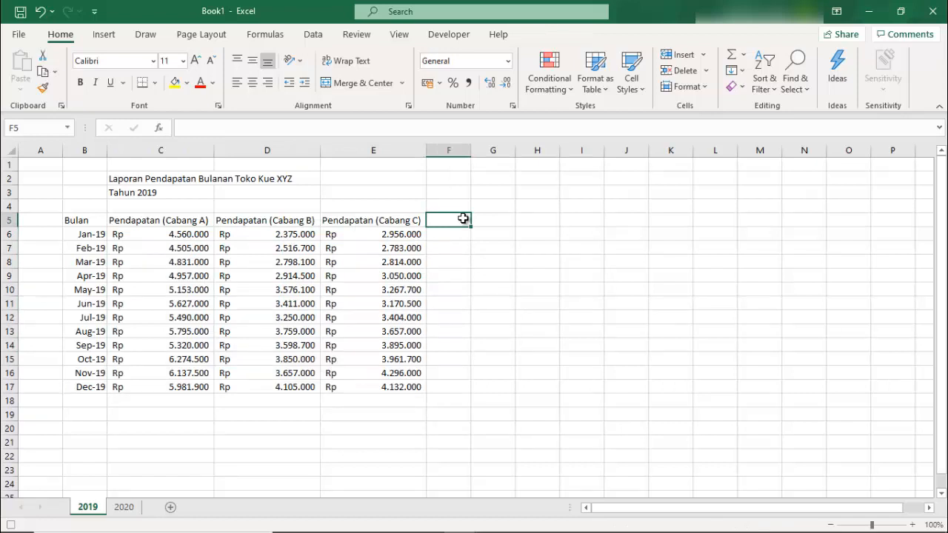
pyautogui.write('Total')
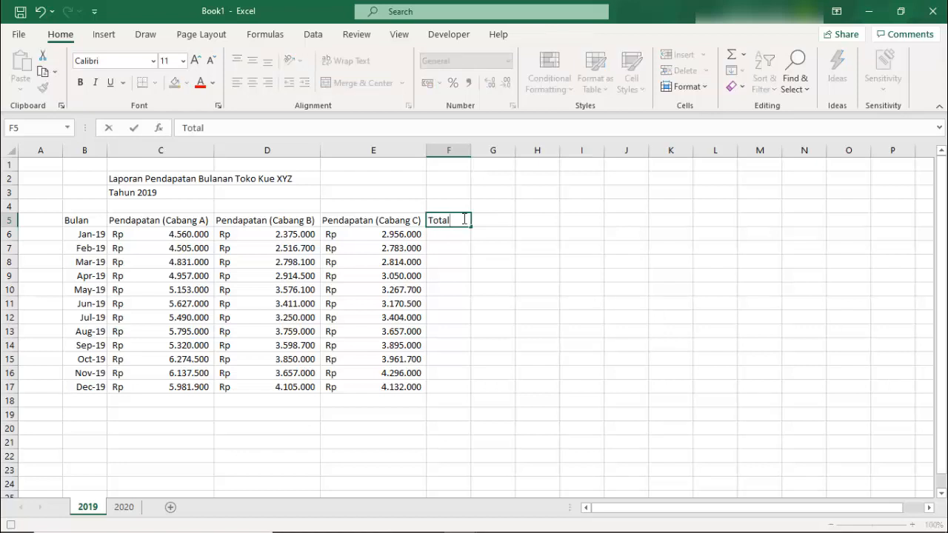
pyautogui.press('Return')
pyautogui.write('=SUM')
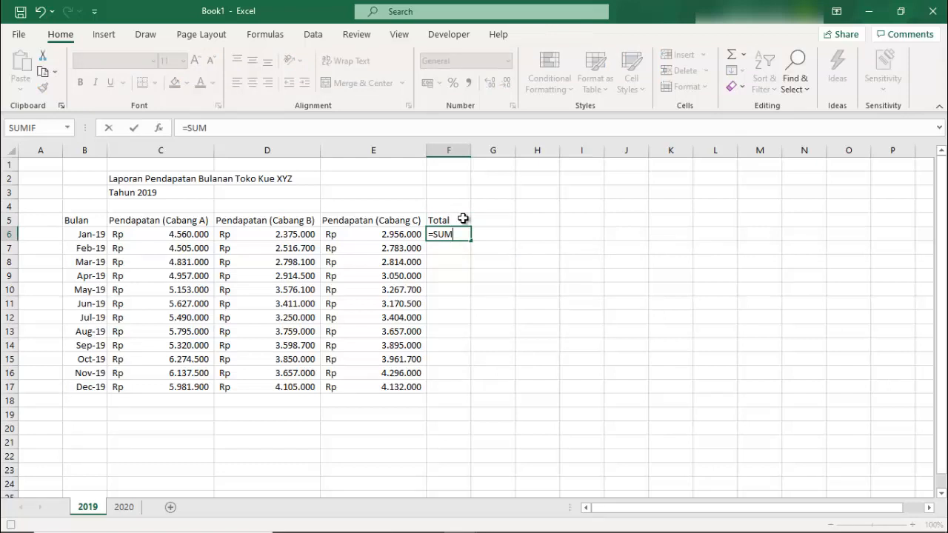
pyautogui.write('(')
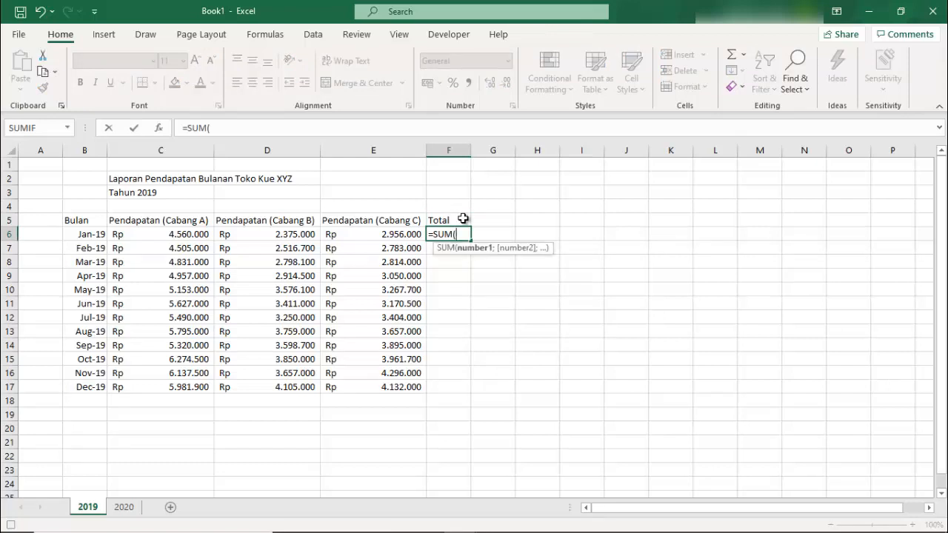
pyautogui.moveTo(161, 232); pyautogui.dragTo(339, 236)
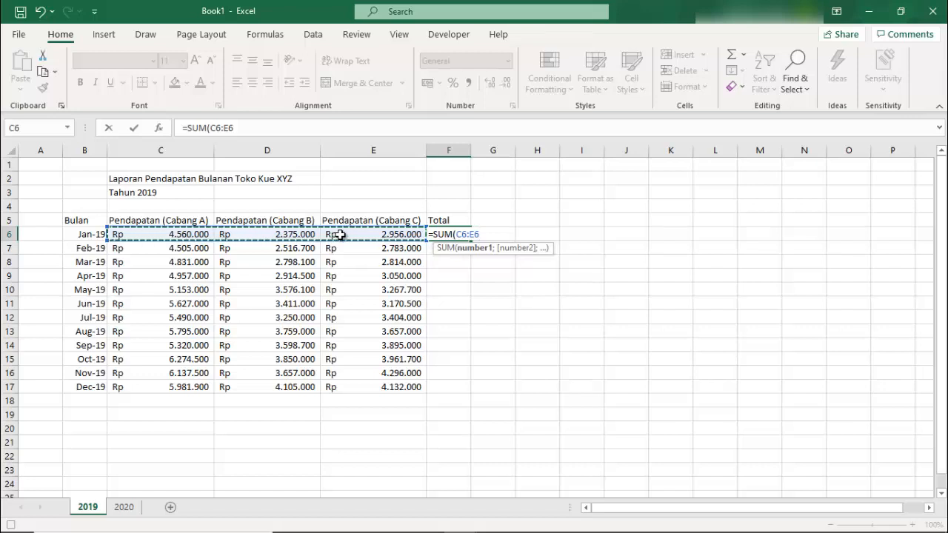
pyautogui.write(')')
pyautogui.press('Return')
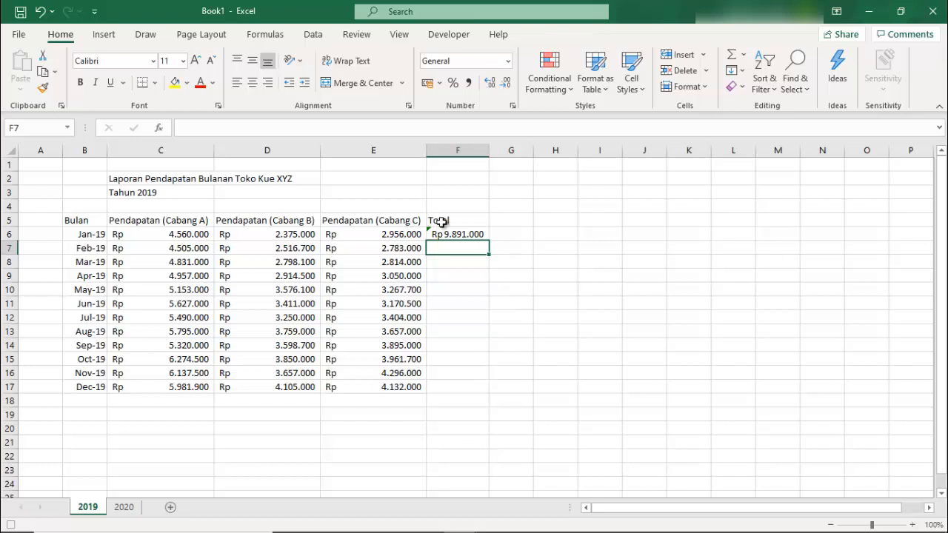
# Step: Fill the monthly total formula from F6 down to F17 and ignore the error flags on those cells
pyautogui.click(484, 235)
pyautogui.moveTo(489, 239); pyautogui.dragTo(485, 391)
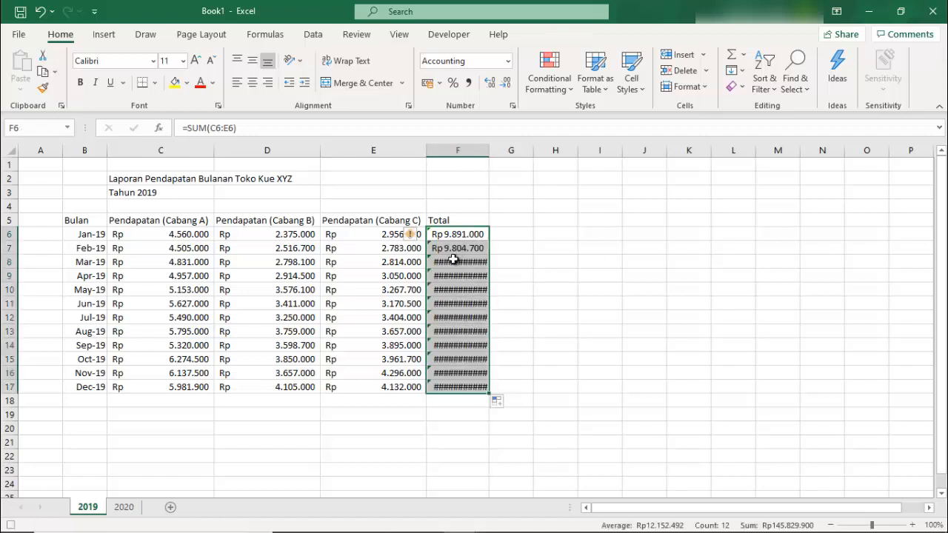
pyautogui.click(419, 236)
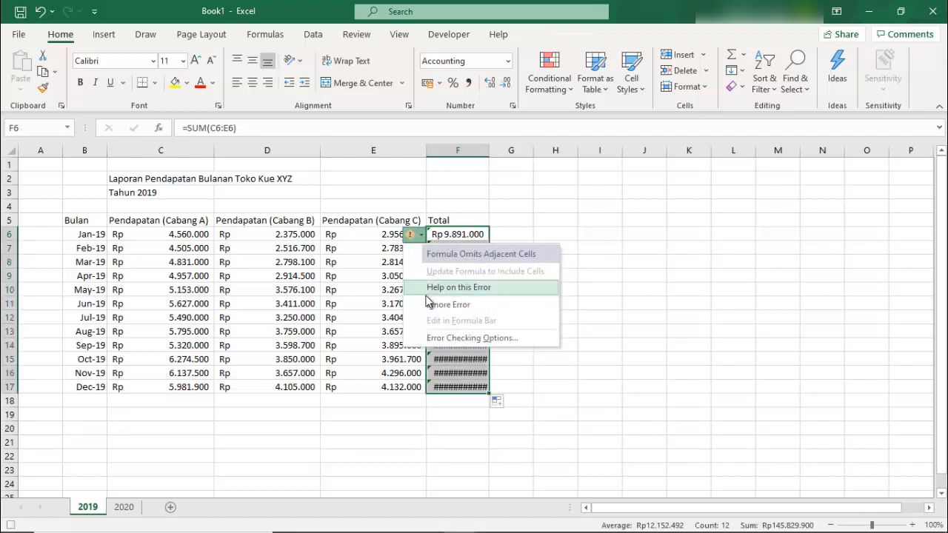
pyautogui.click(425, 304)
# Step: Widen column F so that all the monthly totals fit in their cells
pyautogui.click(467, 213)
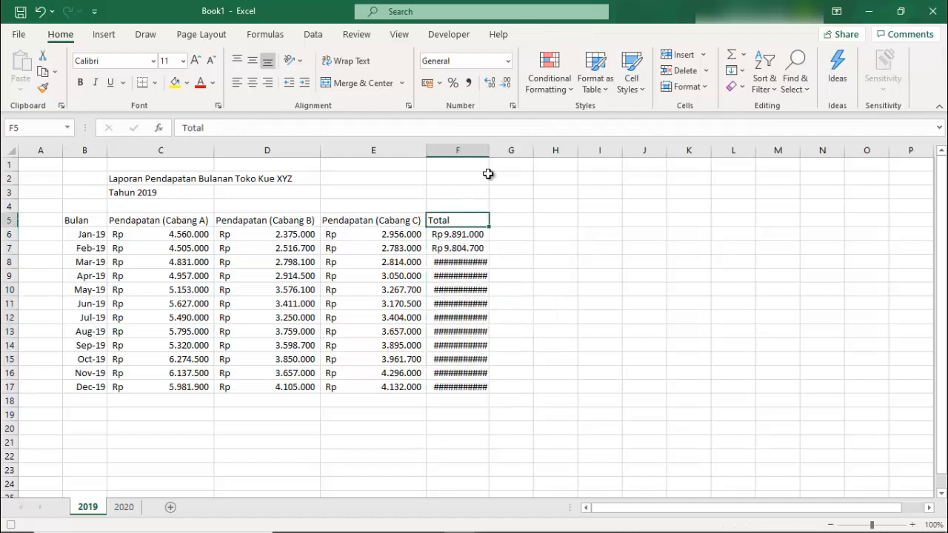
pyautogui.moveTo(490, 152); pyautogui.dragTo(505, 155)
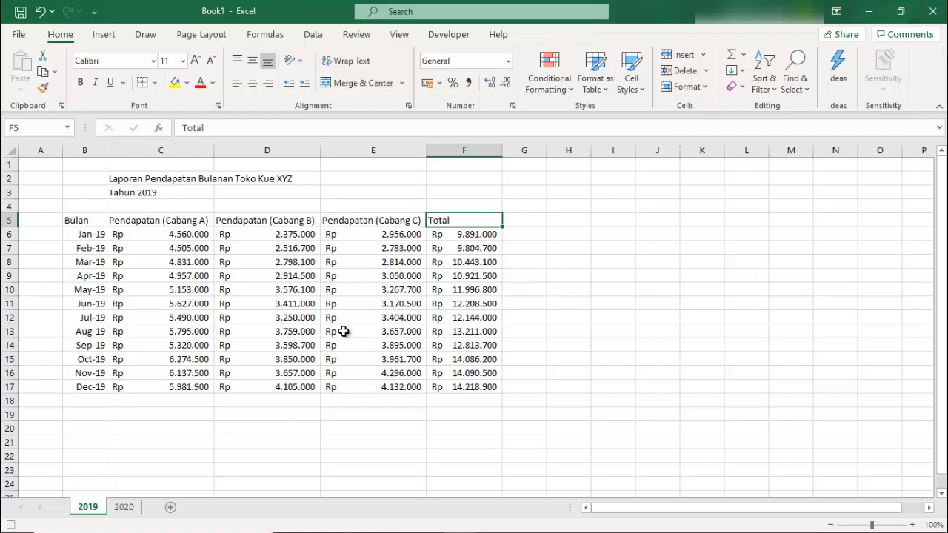
# Step: Enter the label "Total" in B18 below the last month and center it
pyautogui.click(94, 399)
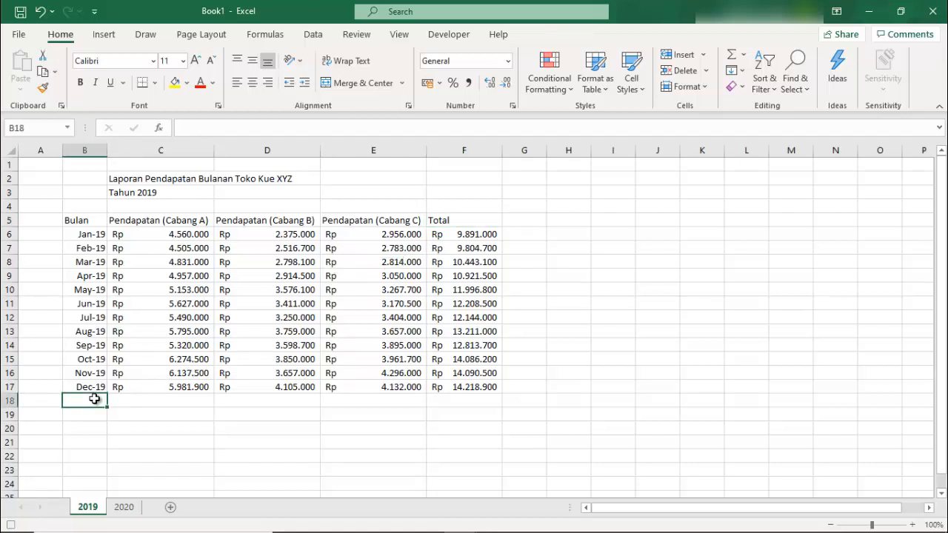
pyautogui.write('To')
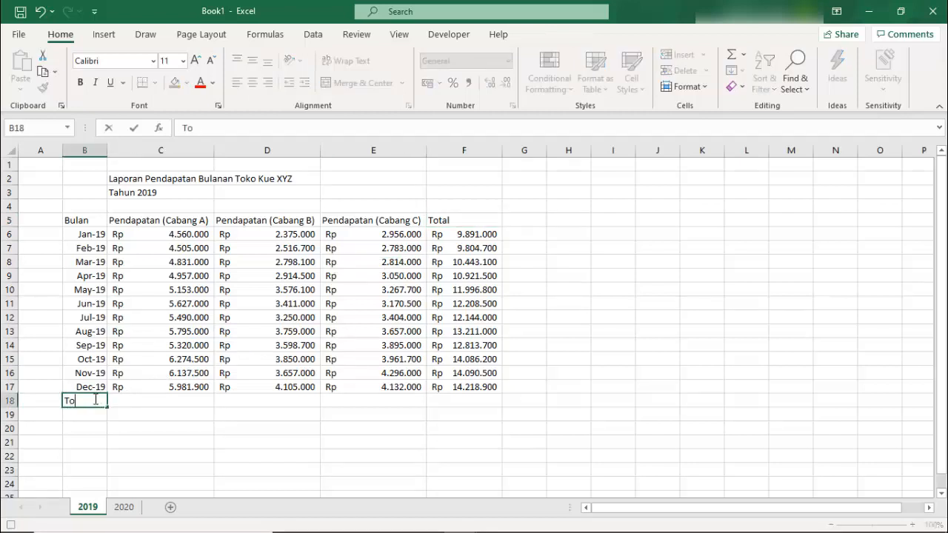
pyautogui.write('tal')
pyautogui.hotkey('ctrl', 'Return')
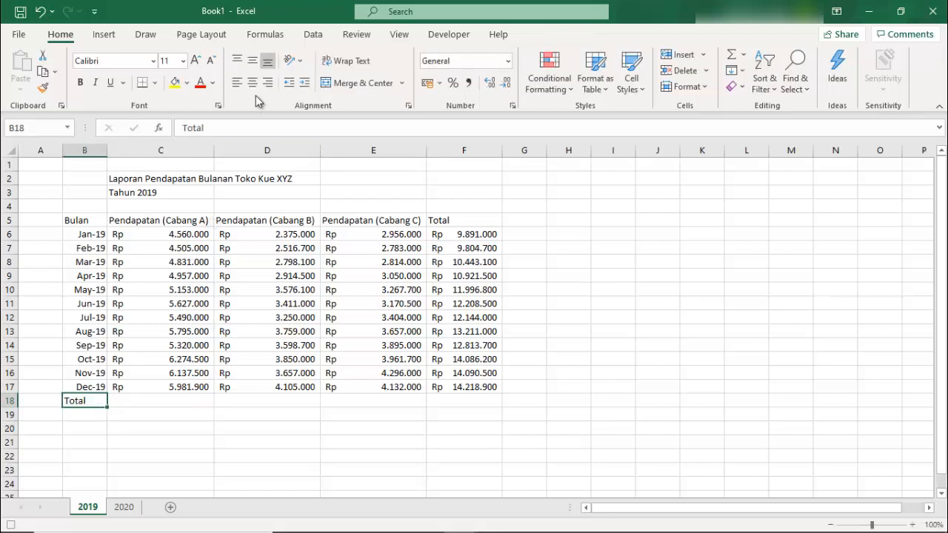
pyautogui.click(253, 84)
# Step: Enter =SUM(C6:C17) in C18 and fill the formula across to F18
pyautogui.press('Right')
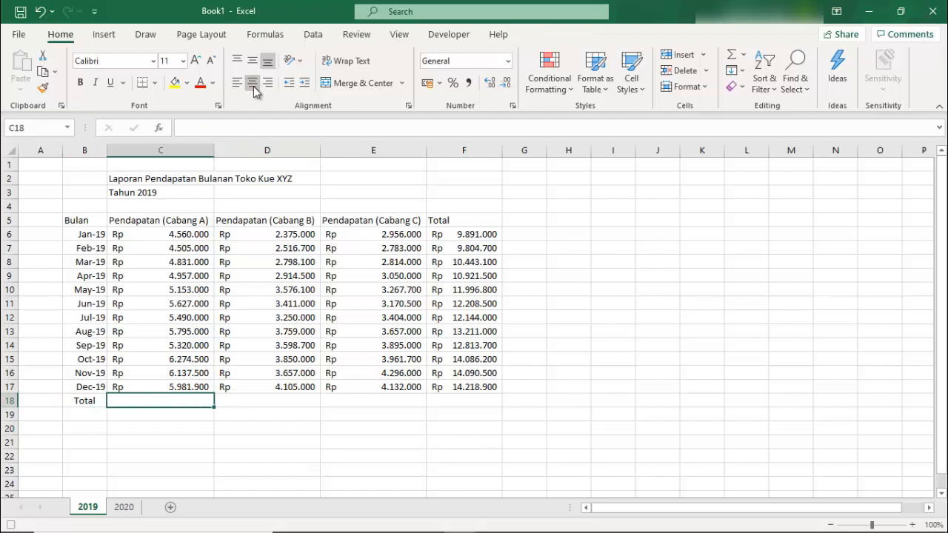
pyautogui.write('=SUM')
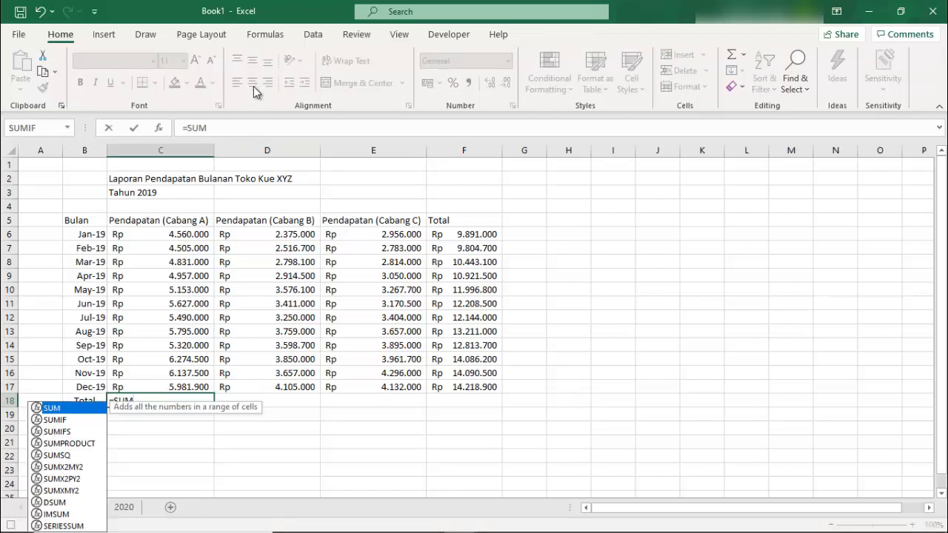
pyautogui.write('(')
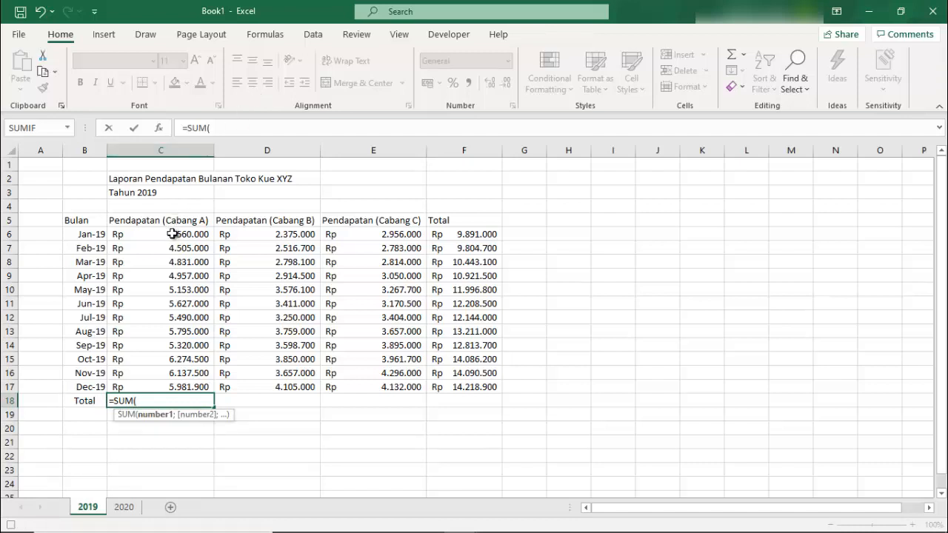
pyautogui.moveTo(172, 234); pyautogui.dragTo(150, 382)
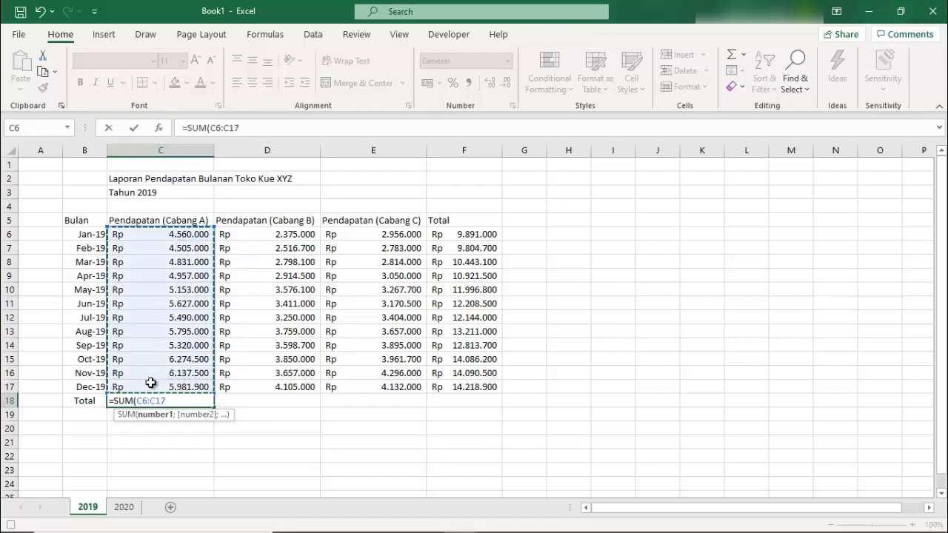
pyautogui.write(')')
pyautogui.press('Return')
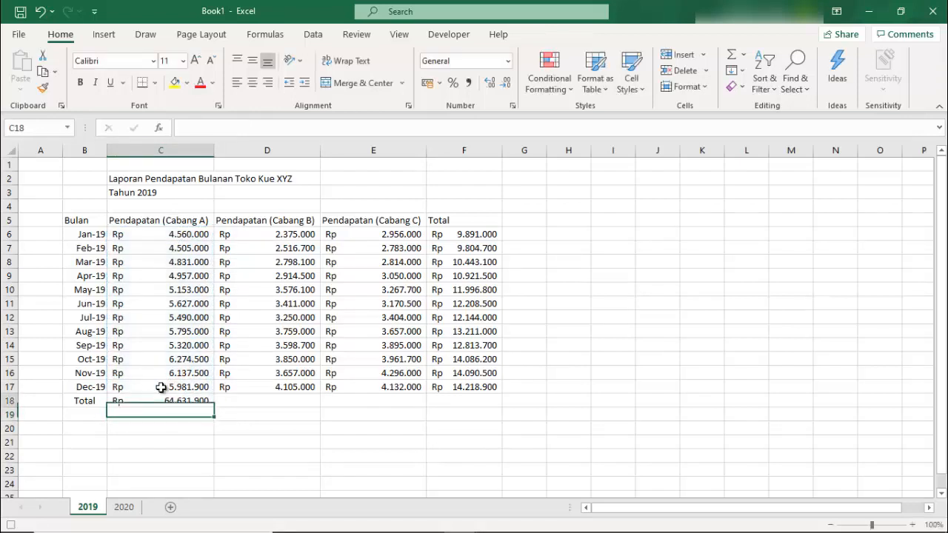
pyautogui.click(161, 400)
pyautogui.moveTo(214, 407); pyautogui.dragTo(476, 401)
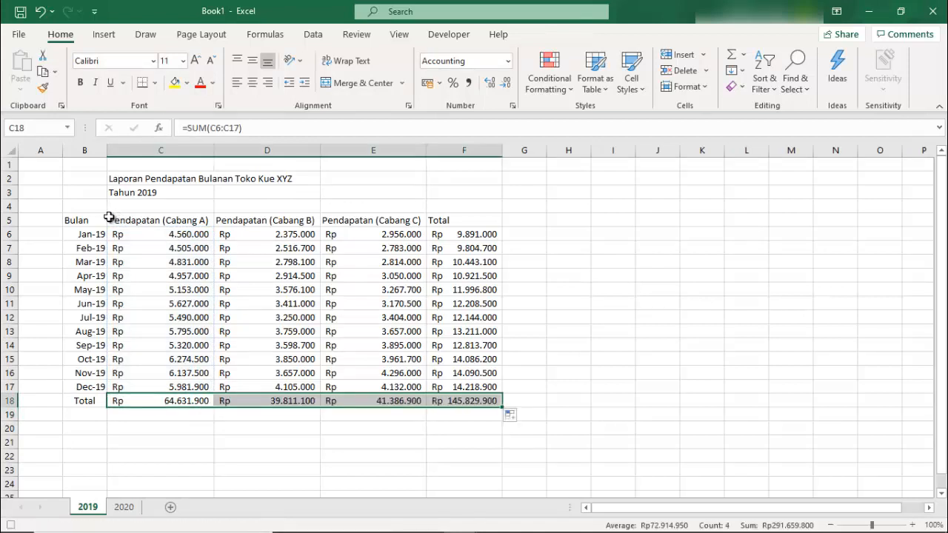
# Step: Center the table's header cells B5:F5 horizontally
pyautogui.moveTo(106, 219); pyautogui.dragTo(435, 220)
pyautogui.click(252, 83)
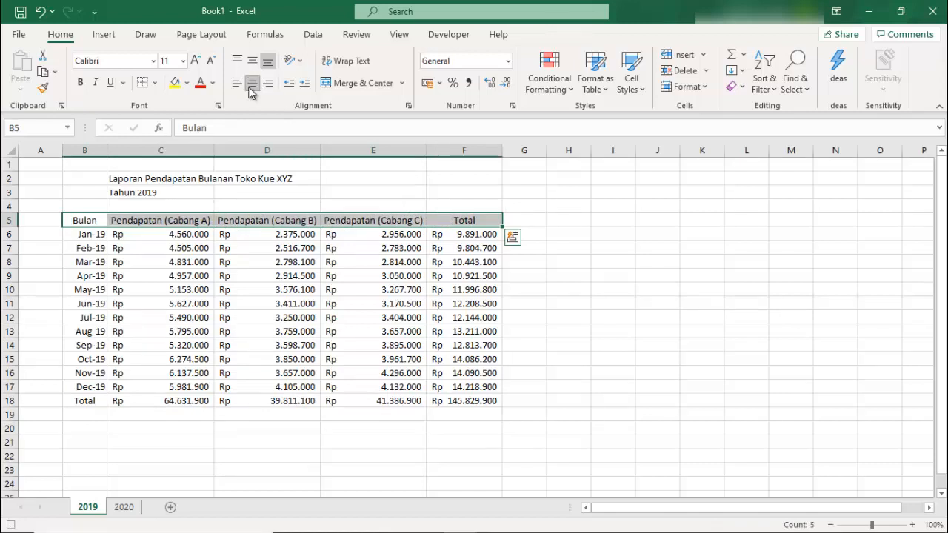
# Step: Apply all borders to the whole revenue table B5:F18
pyautogui.hotkey('ctrl', 'a')
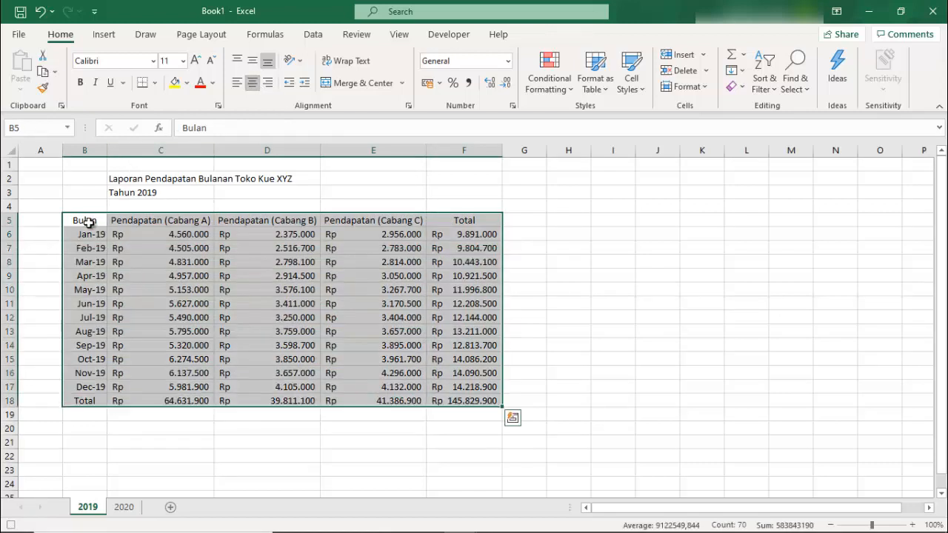
pyautogui.click(154, 82)
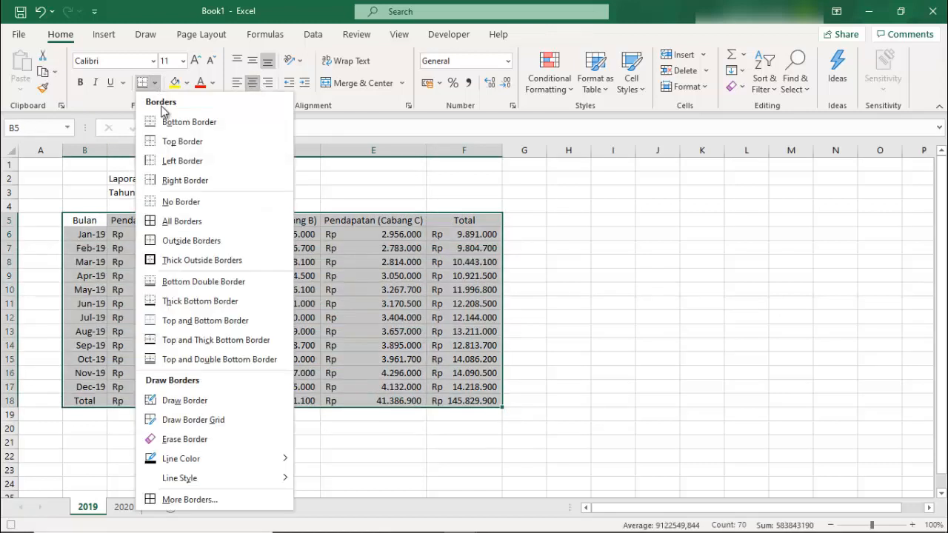
pyautogui.click(172, 221)
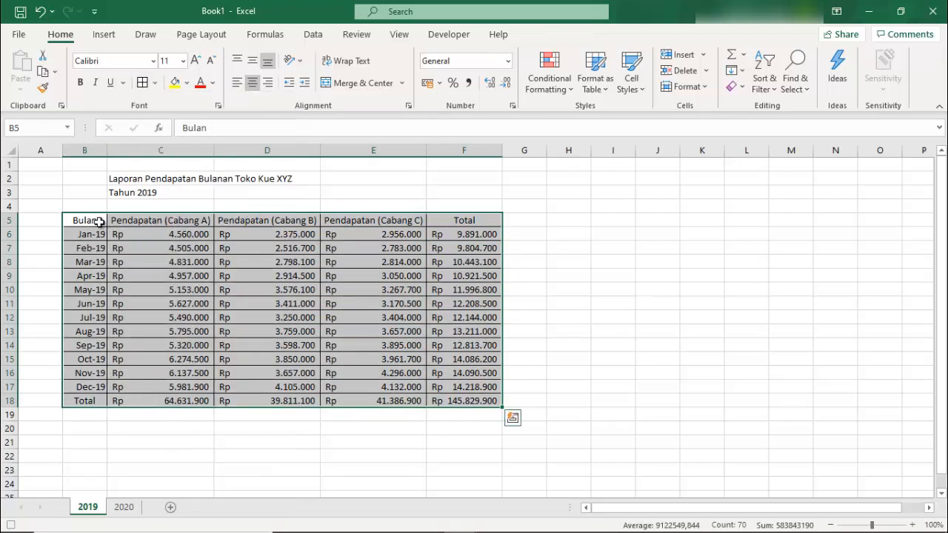
# Step: Fill the header cells B5:F5 with the standard dark blue and set their font color to white
pyautogui.moveTo(98, 221); pyautogui.dragTo(428, 221)
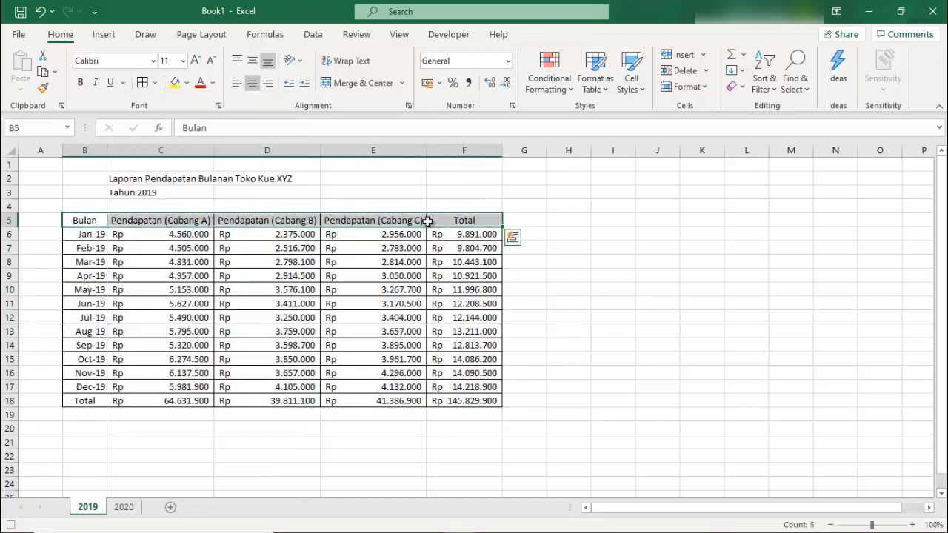
pyautogui.click(187, 82)
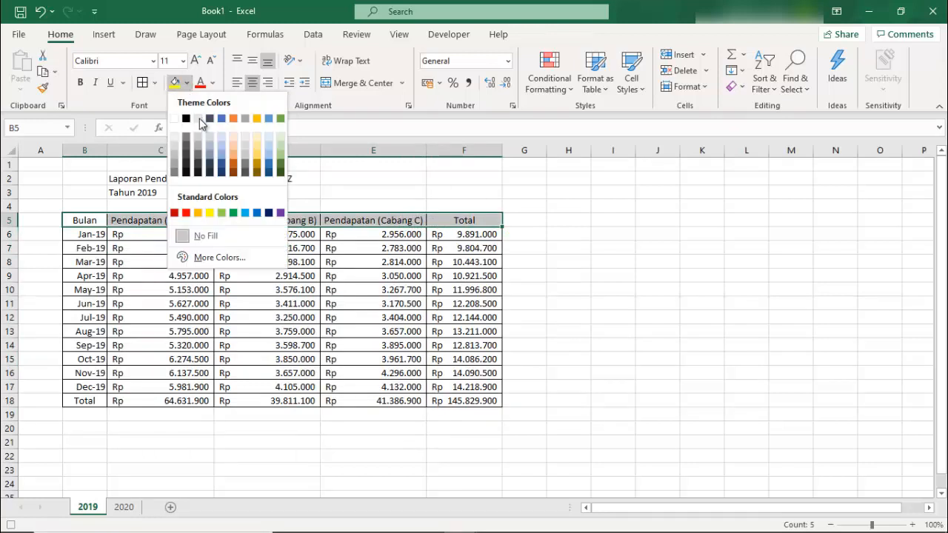
pyautogui.click(269, 213)
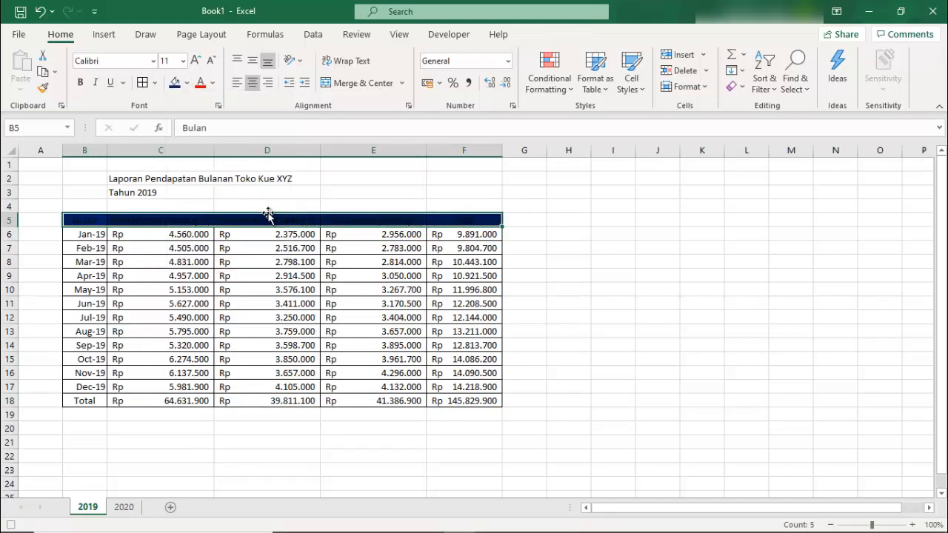
pyautogui.click(213, 83)
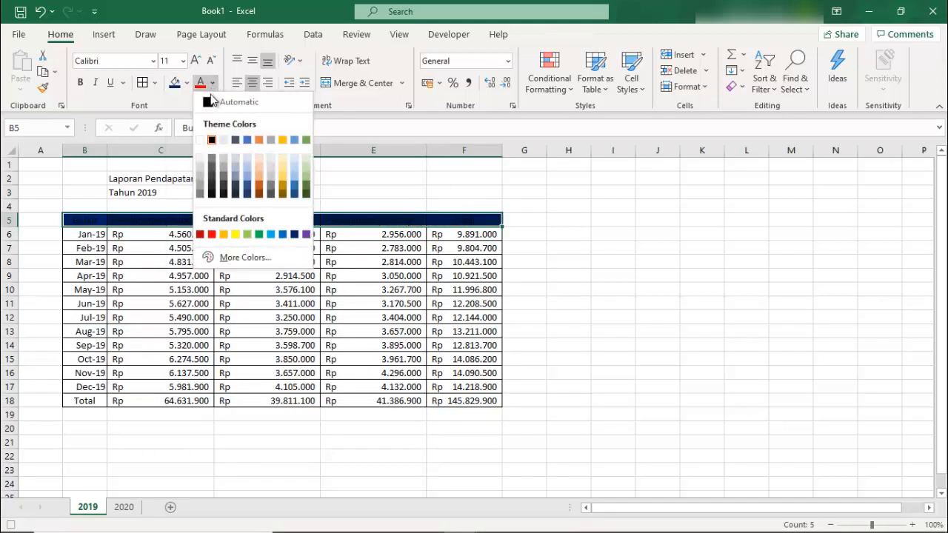
pyautogui.click(199, 140)
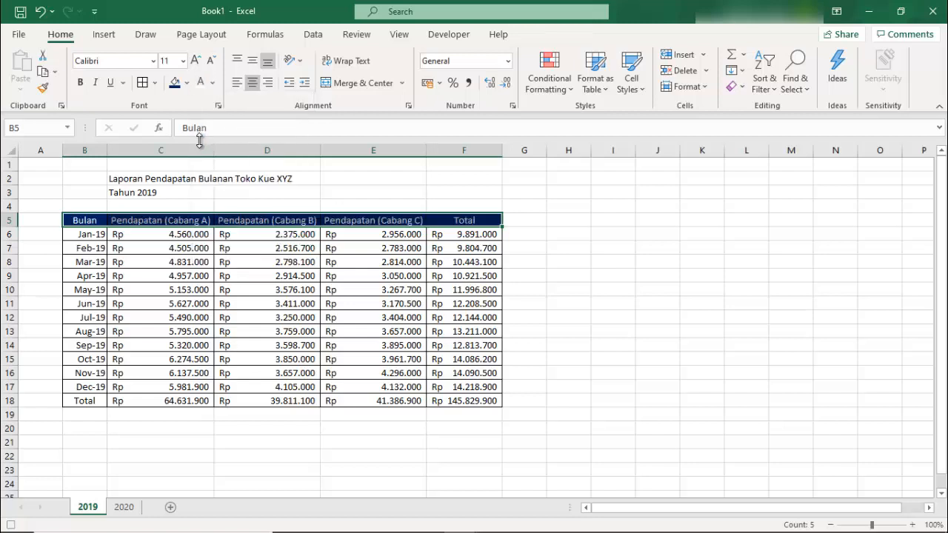
pyautogui.click(249, 276)
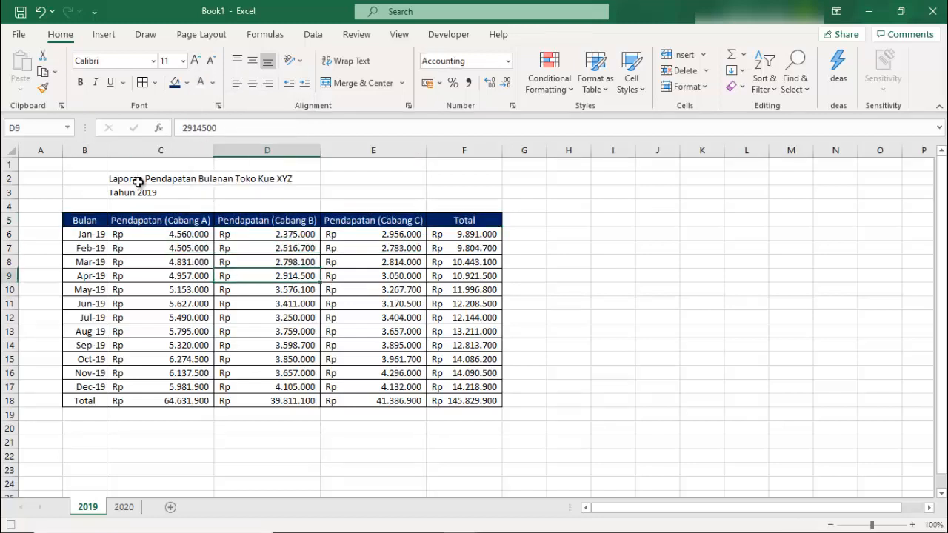
# Step: Merge and center the report title across C2:E2 and the year line across C3:E3, and make both bold
pyautogui.moveTo(123, 179); pyautogui.dragTo(341, 182)
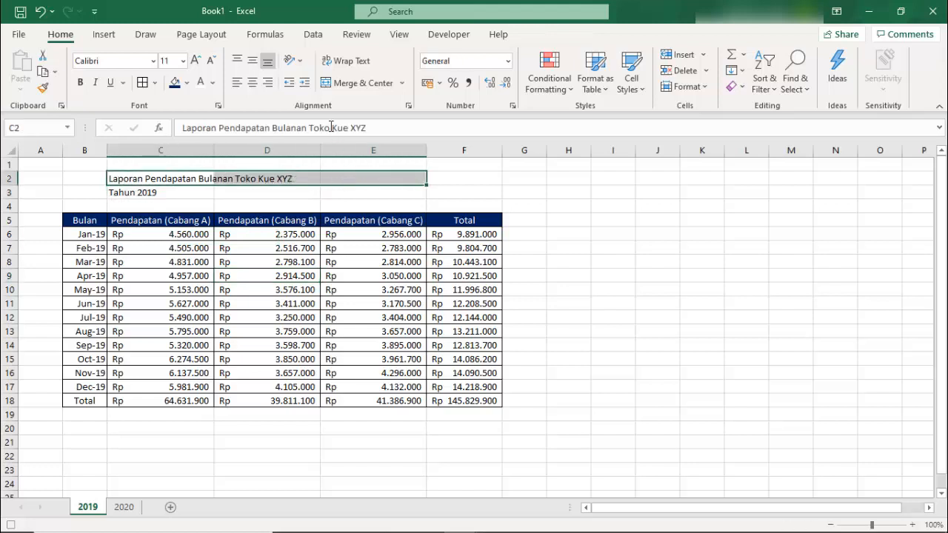
pyautogui.click(349, 85)
pyautogui.moveTo(153, 191); pyautogui.dragTo(357, 190)
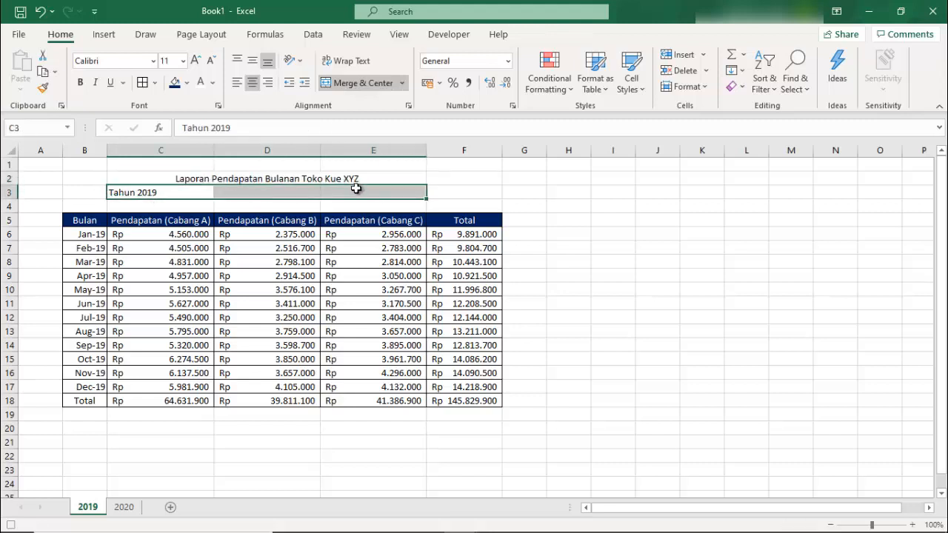
pyautogui.click(341, 83)
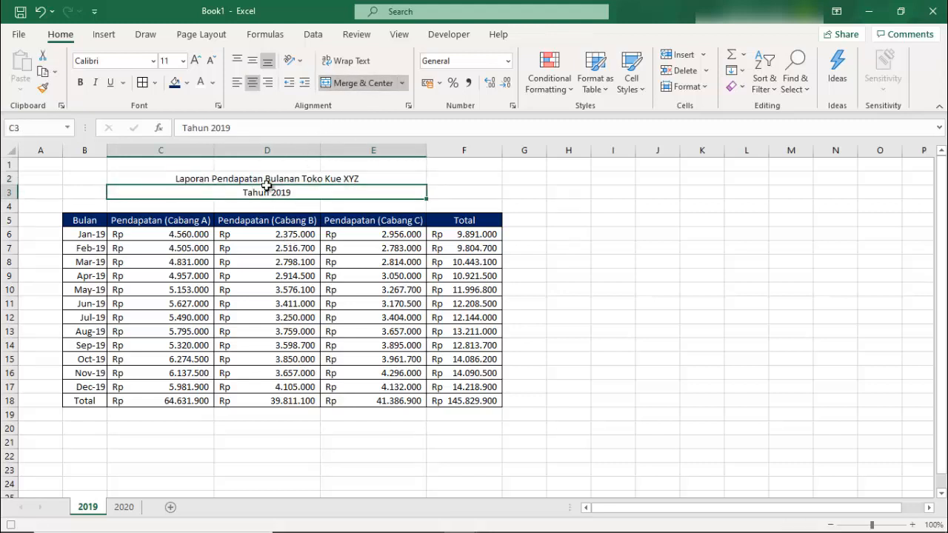
pyautogui.moveTo(272, 192); pyautogui.dragTo(266, 185)
pyautogui.hotkey('ctrl', 'b')
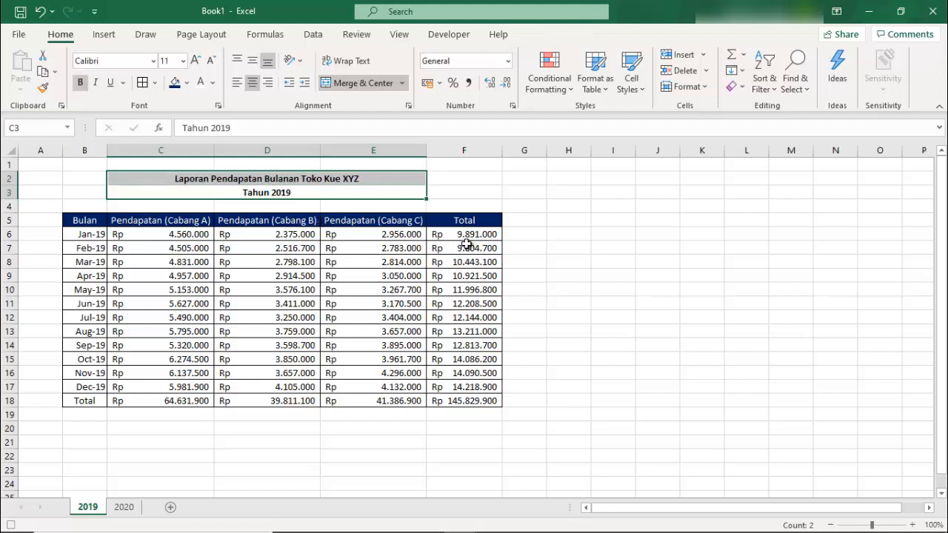
# Step: Select the empty cell I7 outside the table and stop recording the macro
pyautogui.click(607, 246)
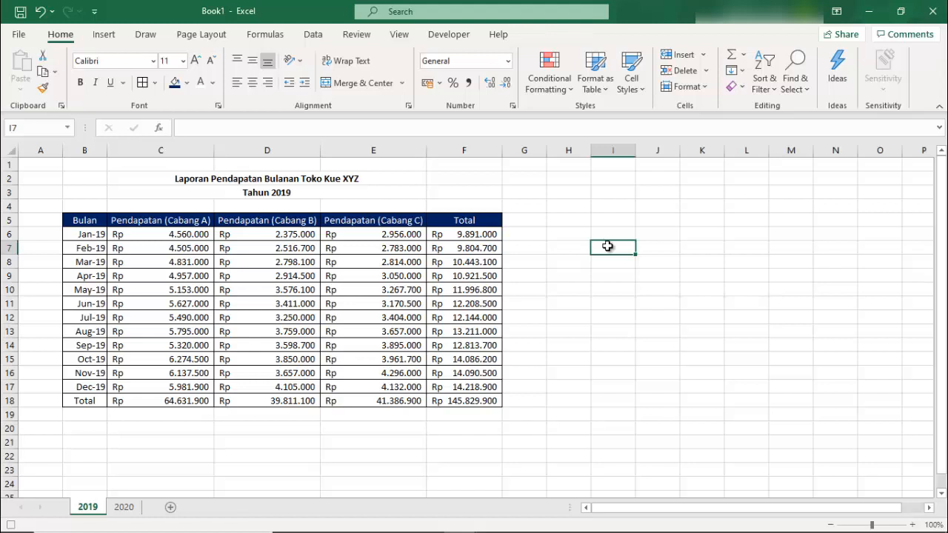
pyautogui.click(454, 35)
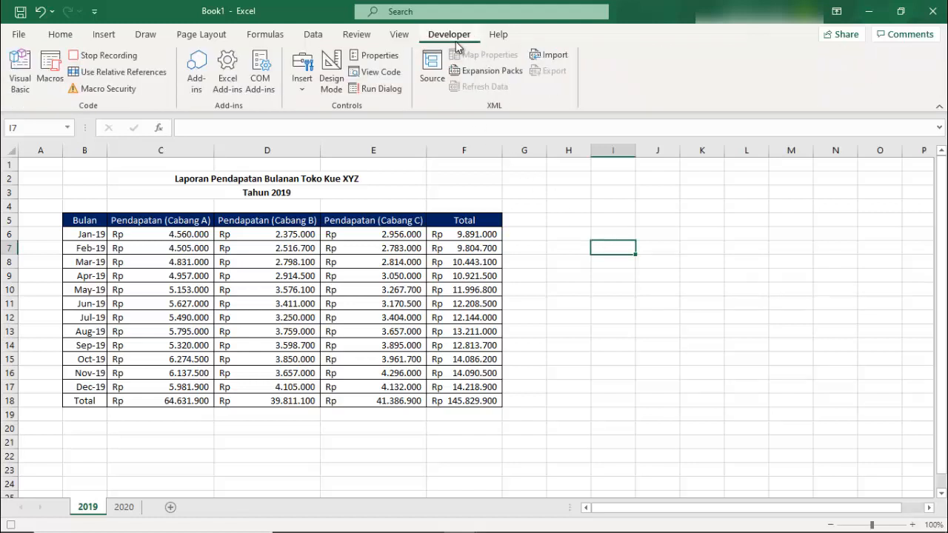
pyautogui.click(124, 55)
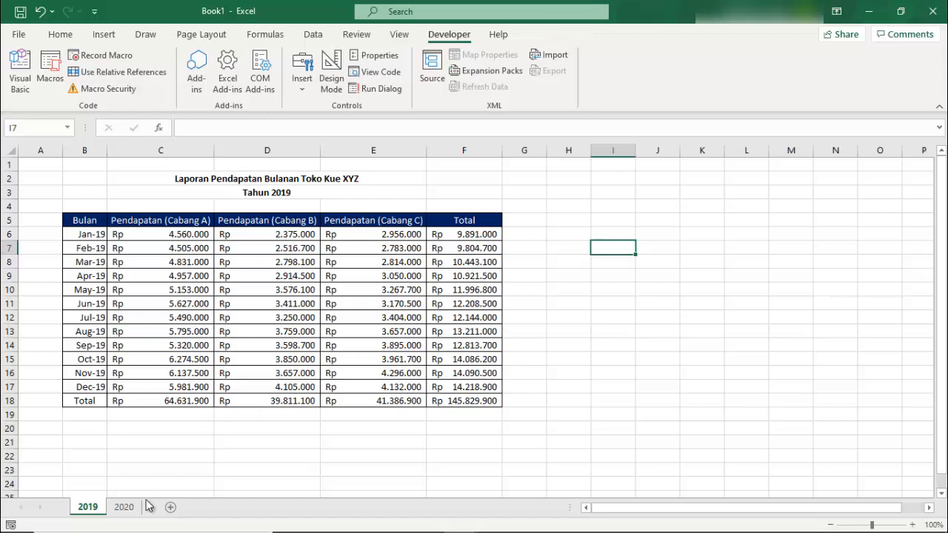
# Step: Run the macro MacroPenjualanTahunan on the 2020 sheet
pyautogui.click(125, 508)
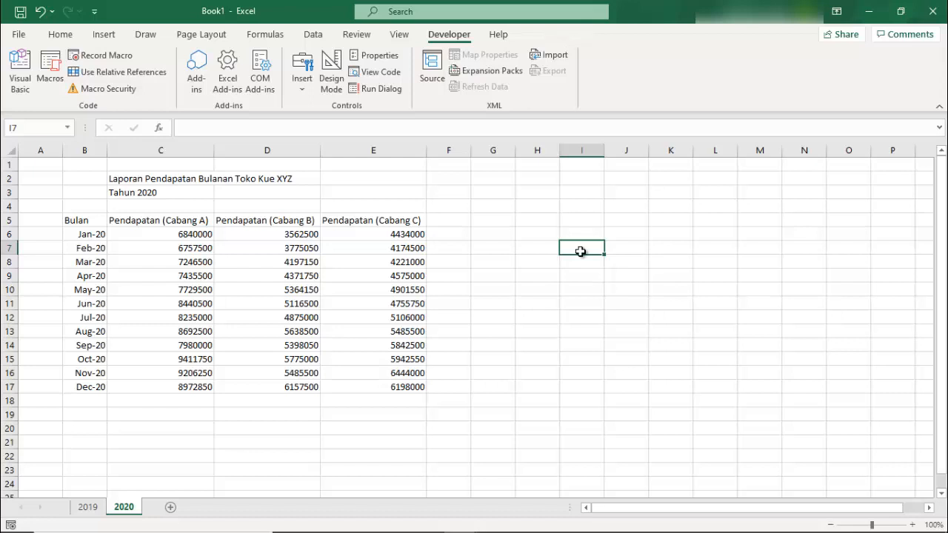
pyautogui.click(51, 80)
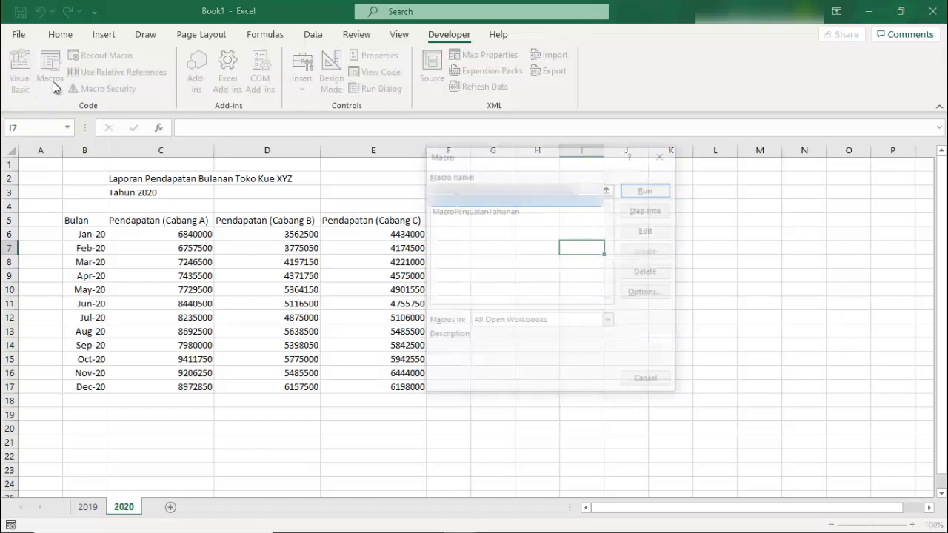
pyautogui.click(474, 210)
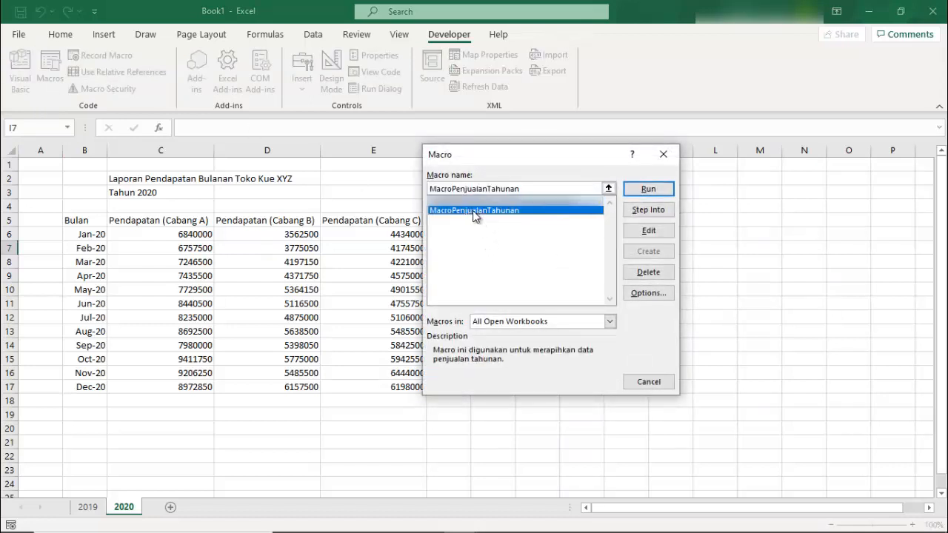
pyautogui.click(646, 190)
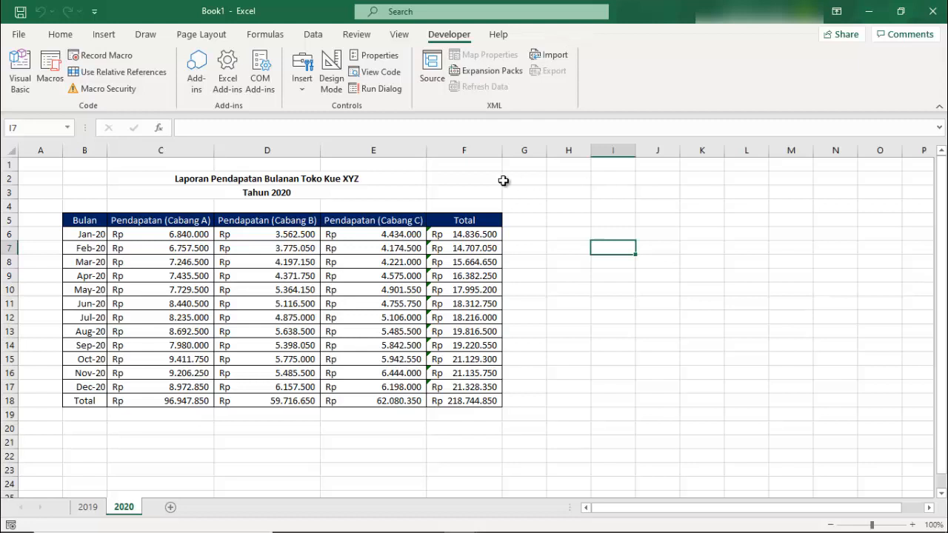
# Step: Open the VBA code of MacroPenjualanTahunan for editing and look through its recorded commands
pyautogui.click(49, 75)
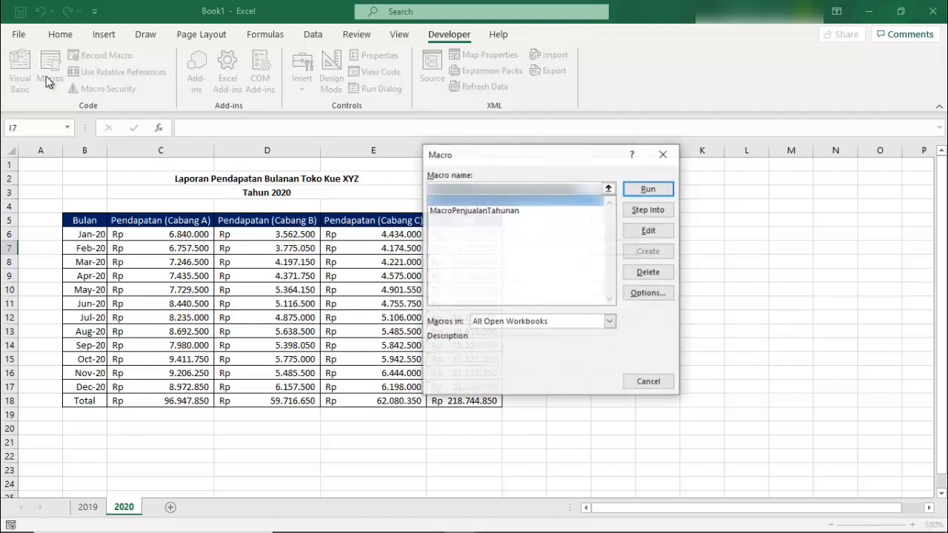
pyautogui.click(467, 214)
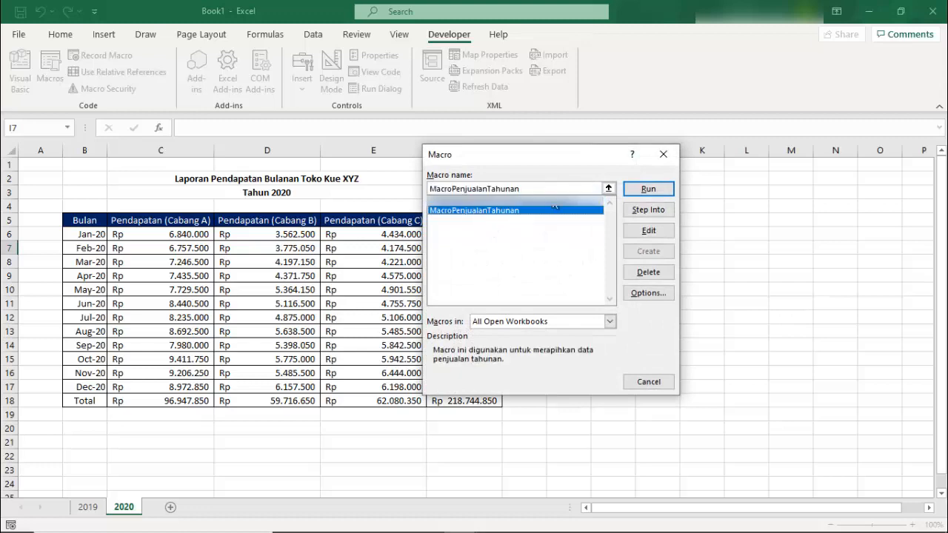
pyautogui.click(648, 231)
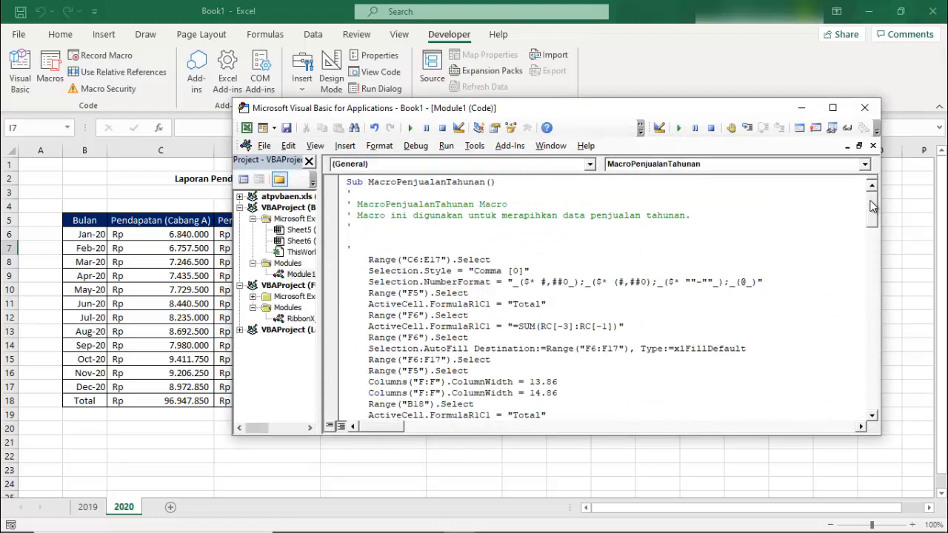
pyautogui.moveTo(872, 206); pyautogui.dragTo(887, 187)
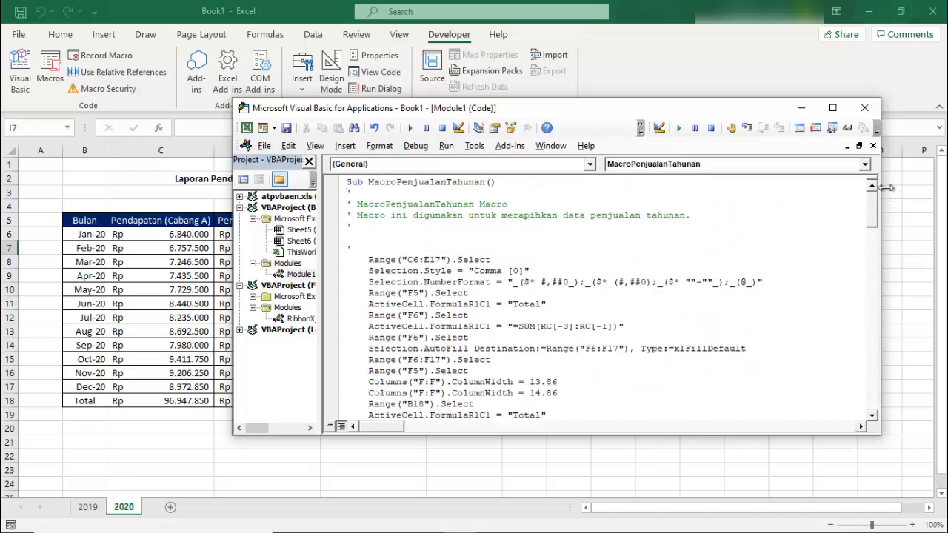